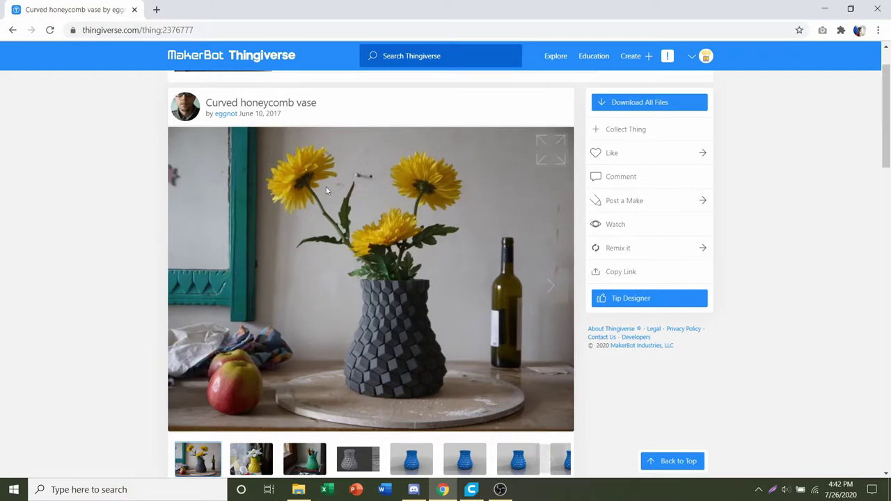
{"action": "scroll", "coordinate": [370, 176], "scroll_direction": "down", "scroll_amount": 5}
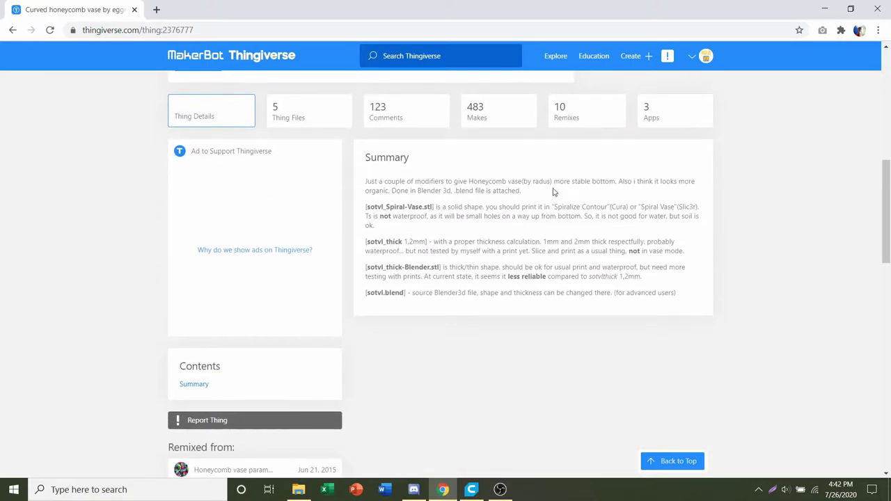
{"action": "scroll", "coordinate": [555, 192], "scroll_direction": "up", "scroll_amount": 5, "text": "ctrl"}
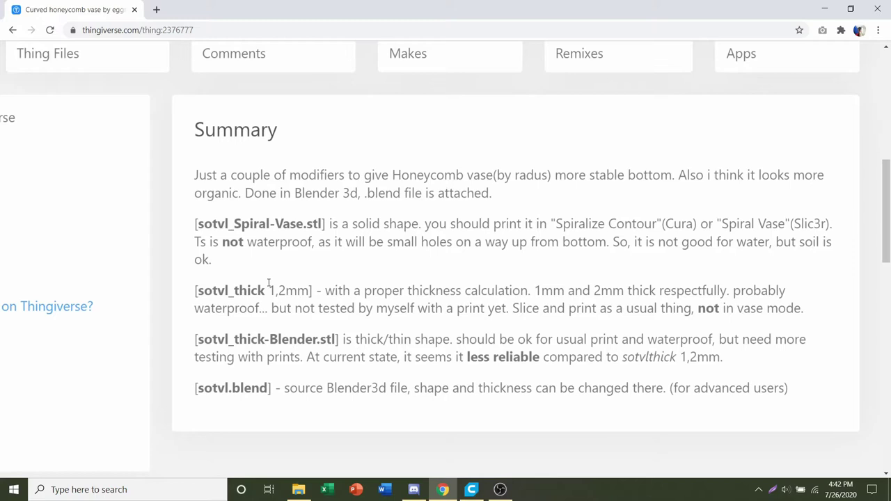
{"action": "left_click_drag", "start_coordinate": [240, 292], "coordinate": [276, 292]}
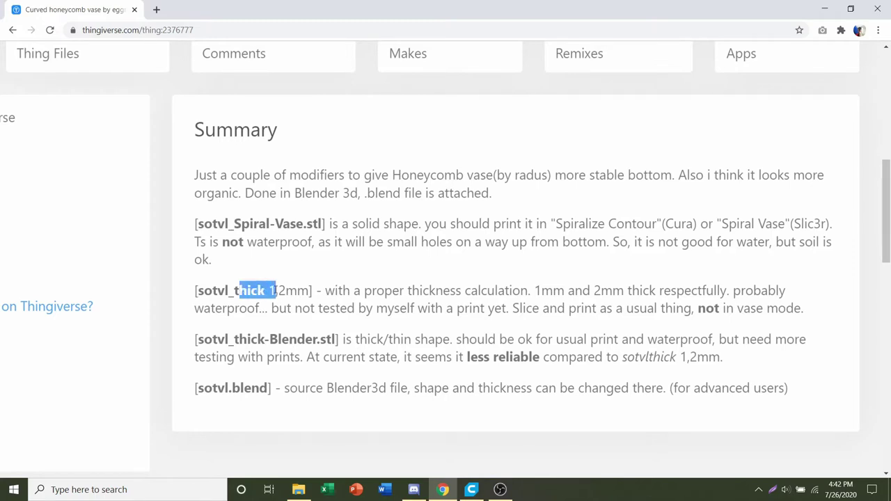
{"action": "left_click_drag", "start_coordinate": [276, 292], "coordinate": [311, 291]}
{"action": "left_click", "coordinate": [312, 284]}
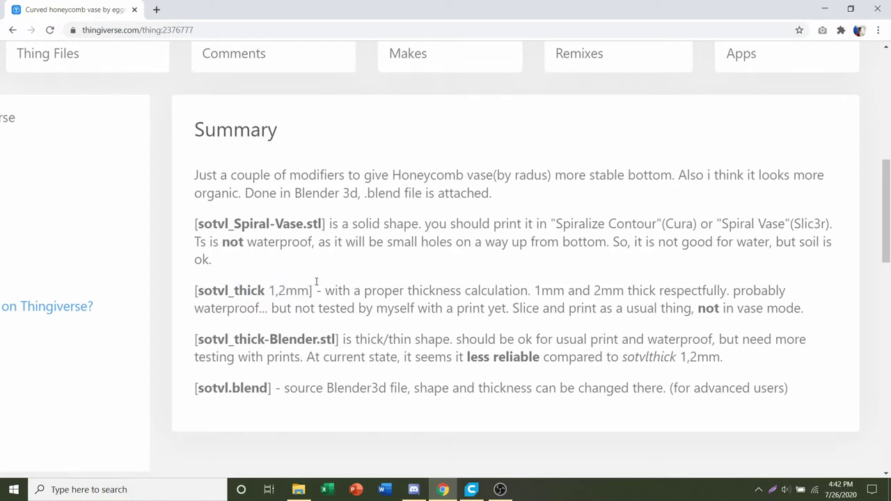
{"action": "scroll", "coordinate": [324, 275], "scroll_direction": "down", "scroll_amount": 1}
{"action": "left_click_drag", "start_coordinate": [278, 282], "coordinate": [315, 281]}
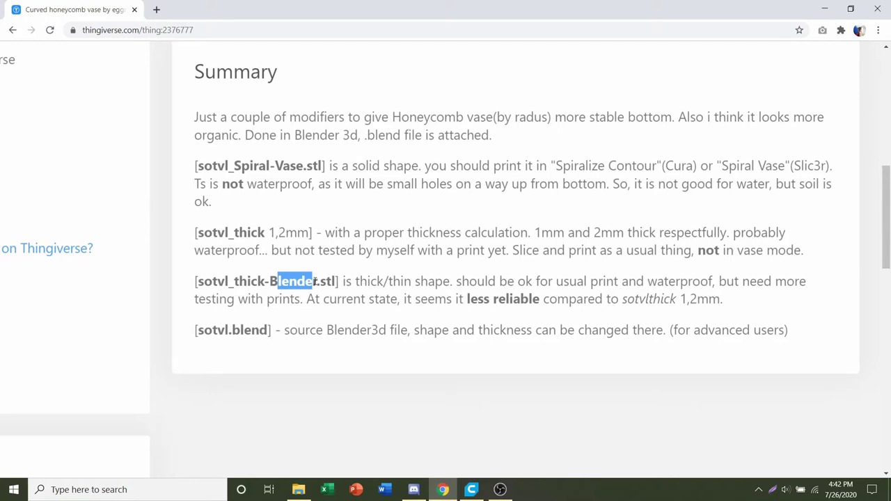
{"action": "scroll", "coordinate": [315, 282], "scroll_direction": "down", "scroll_amount": 4, "text": "ctrl"}
{"action": "scroll", "coordinate": [314, 282], "scroll_direction": "up", "scroll_amount": 6}
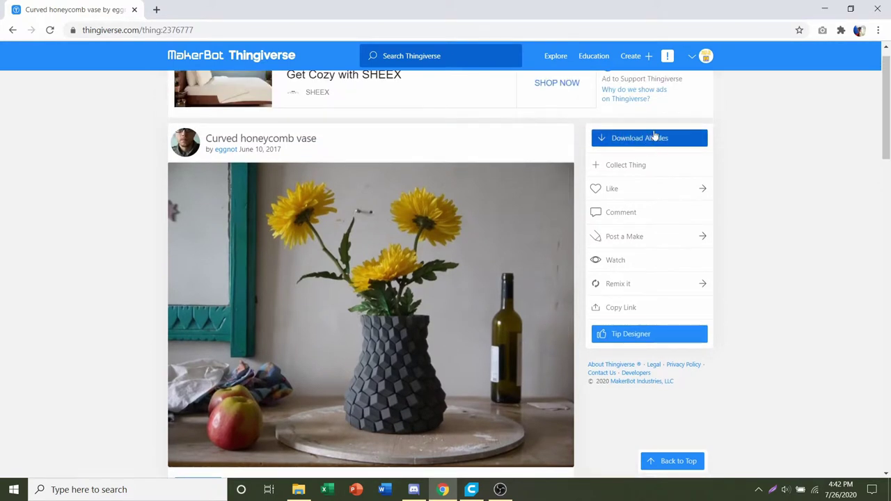
Step: Compare the vase STLs in the downloads folder, then drag sotvl_thick_1mm.stl into Cura
{"action": "left_click", "coordinate": [298, 490]}
{"action": "left_click_drag", "start_coordinate": [501, 295], "coordinate": [443, 223]}
{"action": "left_click", "coordinate": [456, 303]}
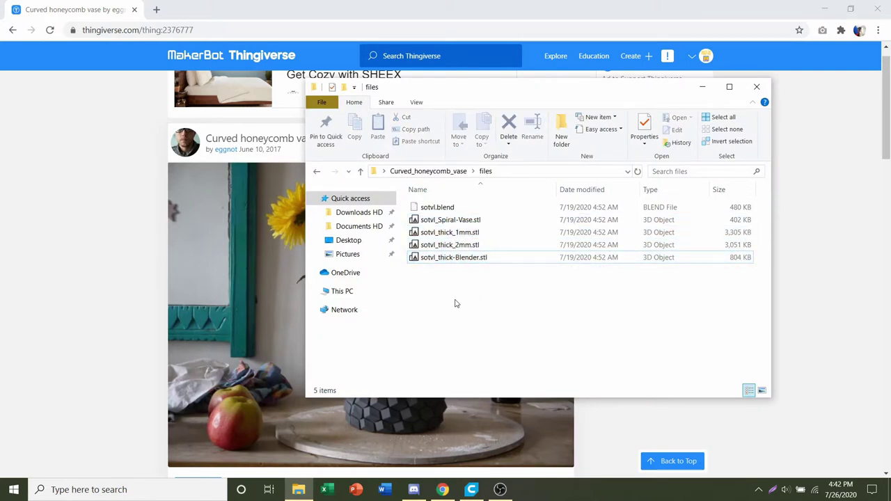
{"action": "left_click", "coordinate": [454, 239]}
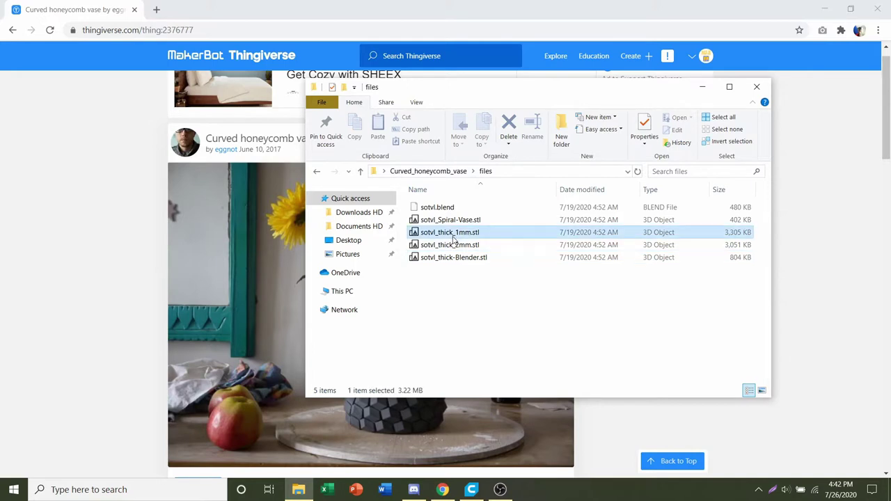
{"action": "left_click", "coordinate": [468, 245]}
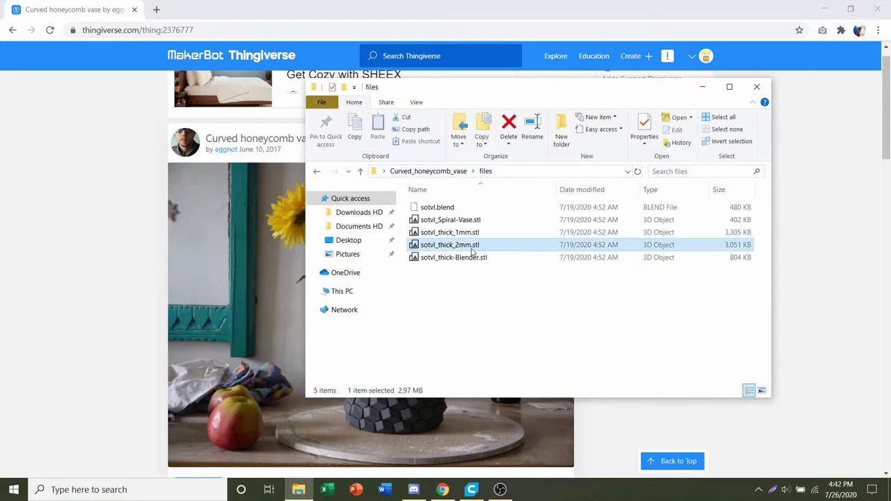
{"action": "left_click", "coordinate": [493, 236]}
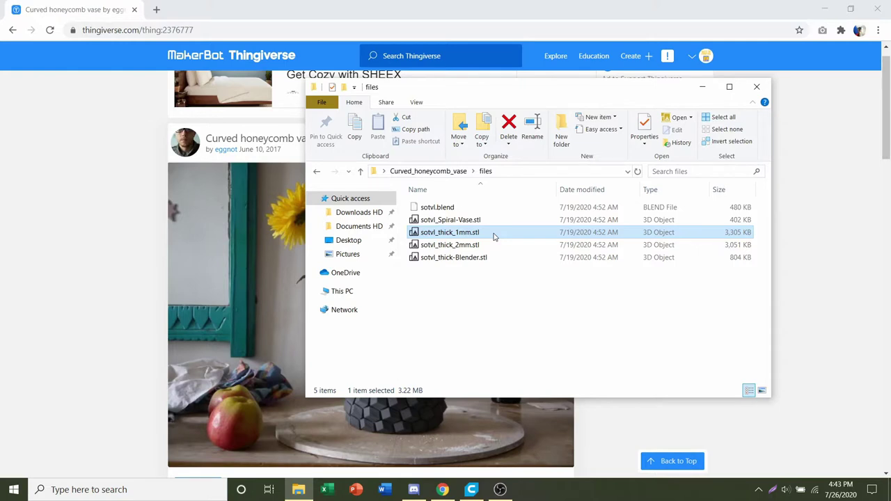
{"action": "left_click", "coordinate": [485, 246]}
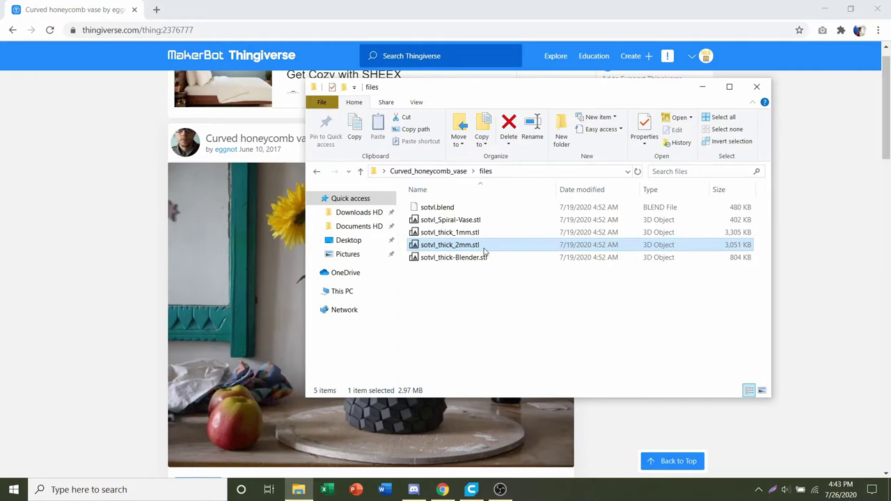
{"action": "left_click", "coordinate": [480, 234]}
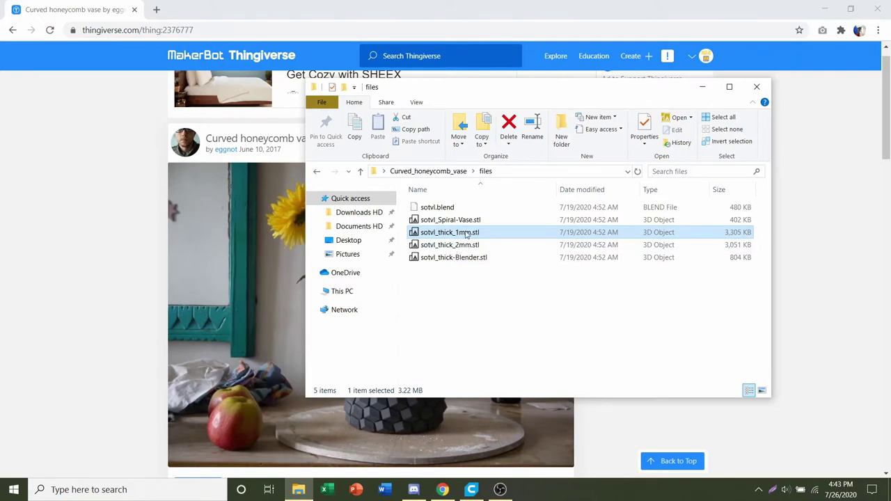
{"action": "left_click_drag", "start_coordinate": [461, 234], "coordinate": [425, 258]}
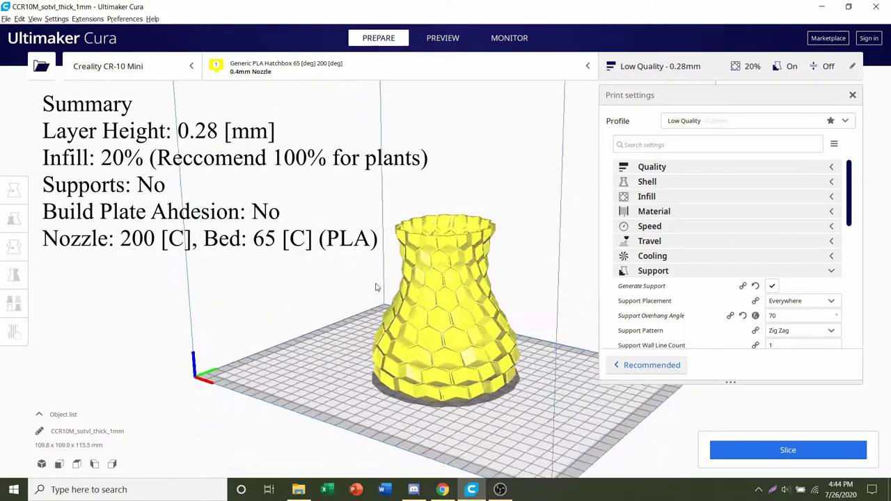
Step: Reapply the Low Quality 0.28 mm profile, raising the keep-or-discard prompt for the support settings
{"action": "right_click", "coordinate": [224, 277]}
{"action": "left_click", "coordinate": [507, 340]}
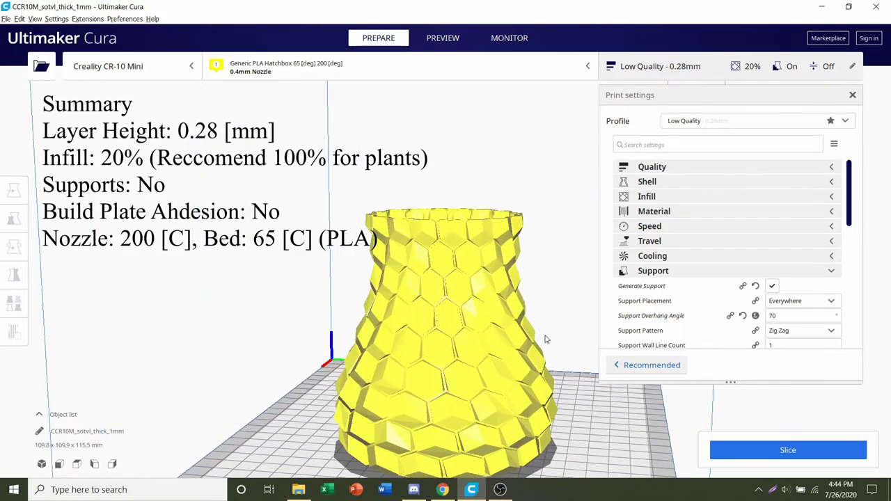
{"action": "right_click_drag", "start_coordinate": [546, 339], "coordinate": [406, 308]}
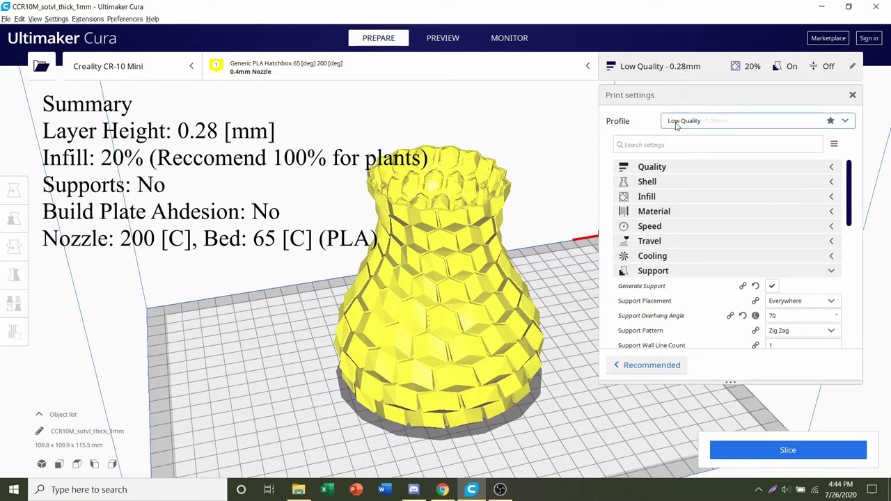
{"action": "left_click", "coordinate": [713, 120]}
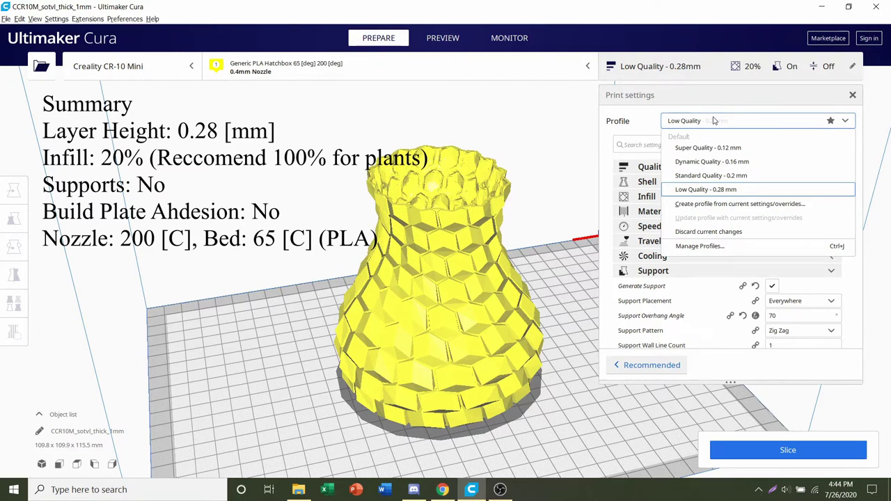
{"action": "left_click", "coordinate": [735, 191]}
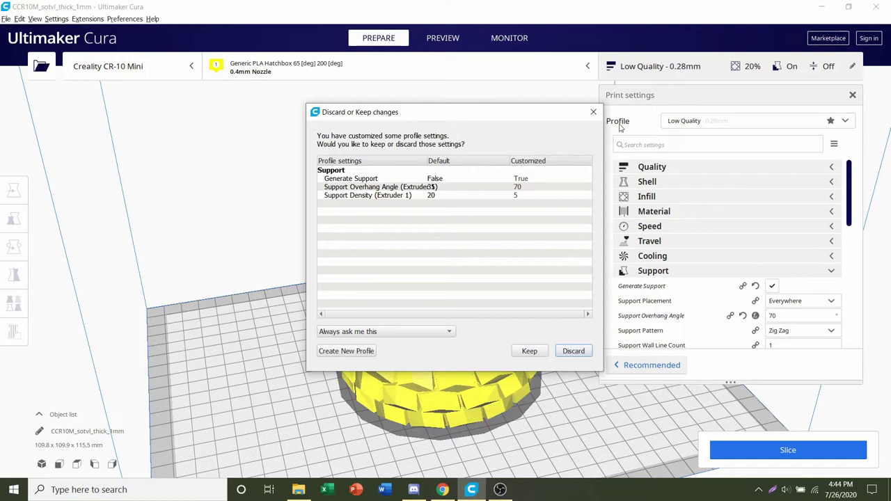
{"action": "left_click_drag", "start_coordinate": [534, 117], "coordinate": [500, 116]}
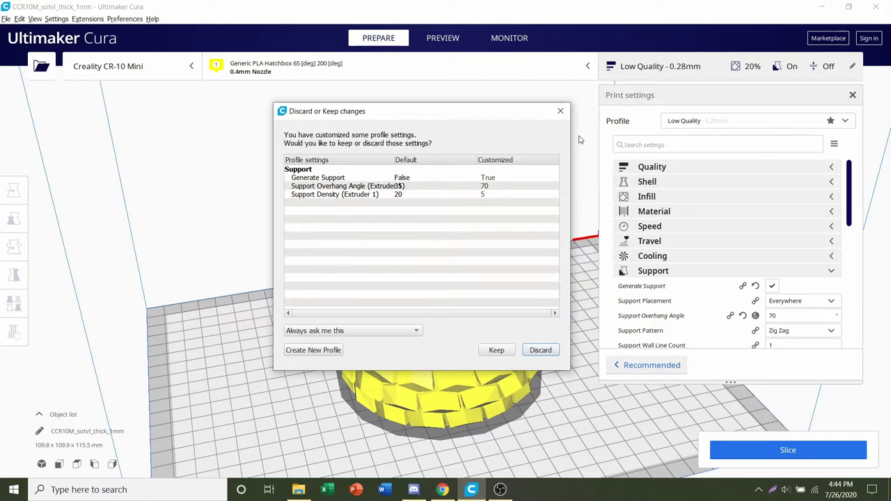
{"action": "left_click_drag", "start_coordinate": [469, 114], "coordinate": [476, 104]}
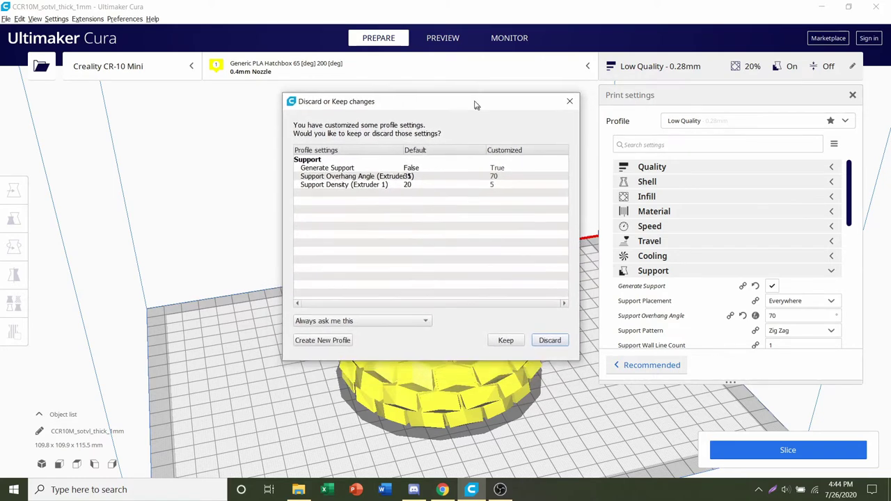
{"action": "left_click", "coordinate": [549, 339]}
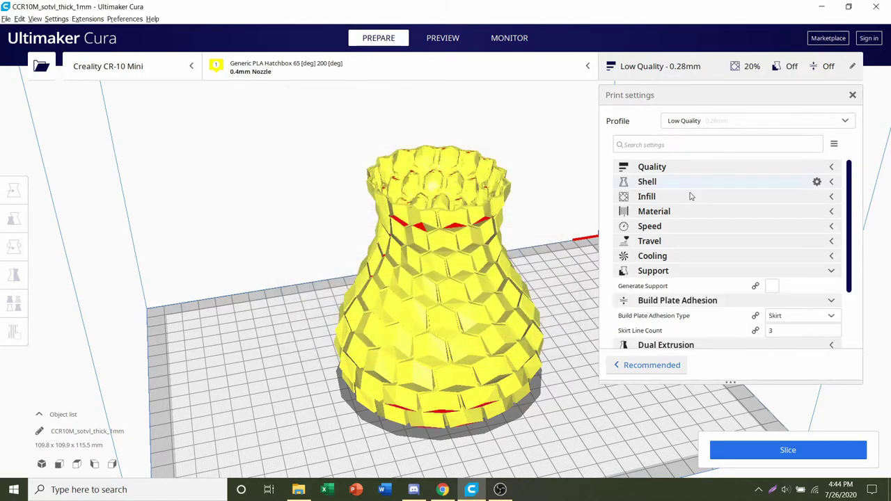
{"action": "left_click", "coordinate": [679, 196]}
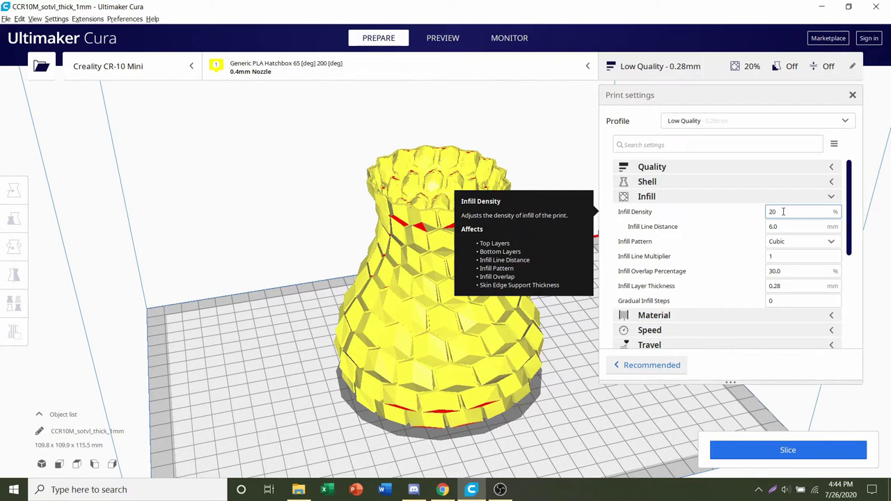
{"action": "left_click", "coordinate": [719, 199]}
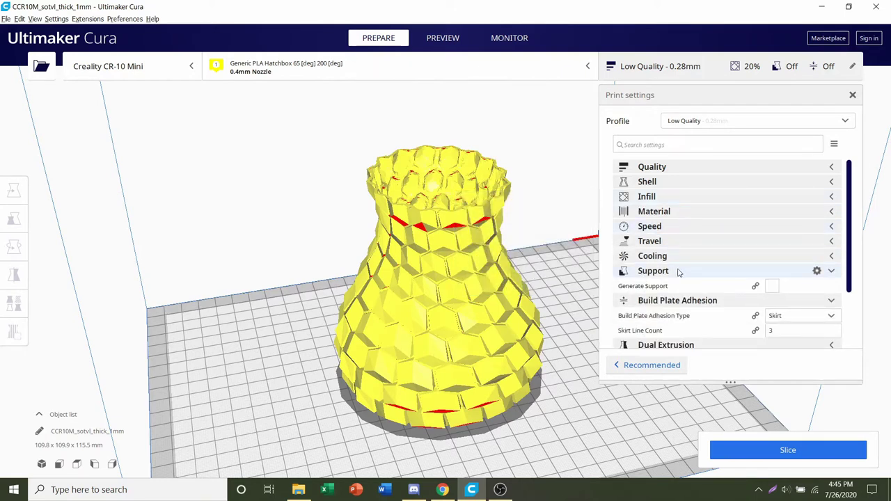
{"action": "right_click_drag", "start_coordinate": [457, 310], "coordinate": [322, 302]}
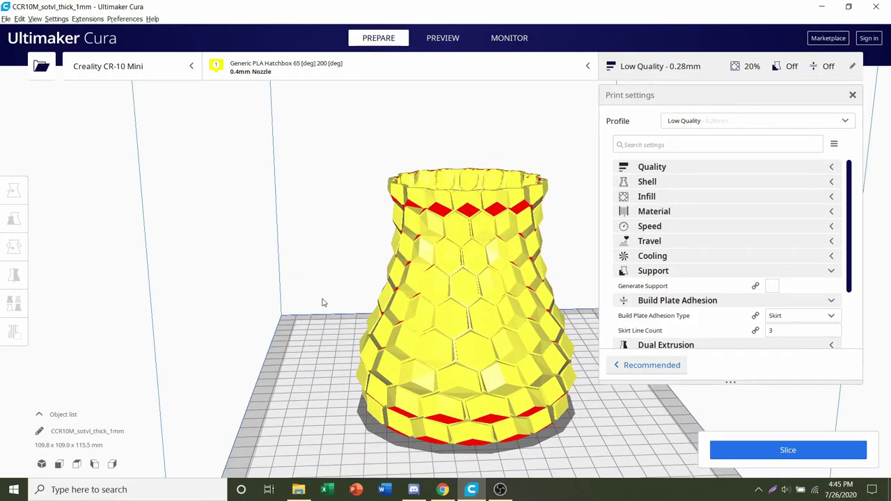
{"action": "scroll", "coordinate": [463, 253], "scroll_direction": "up", "scroll_amount": 5}
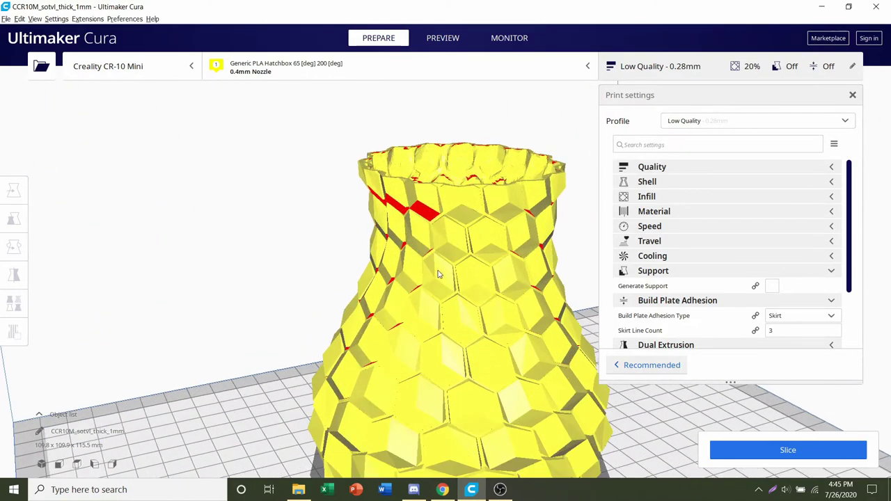
{"action": "right_click_drag", "start_coordinate": [438, 273], "coordinate": [352, 256]}
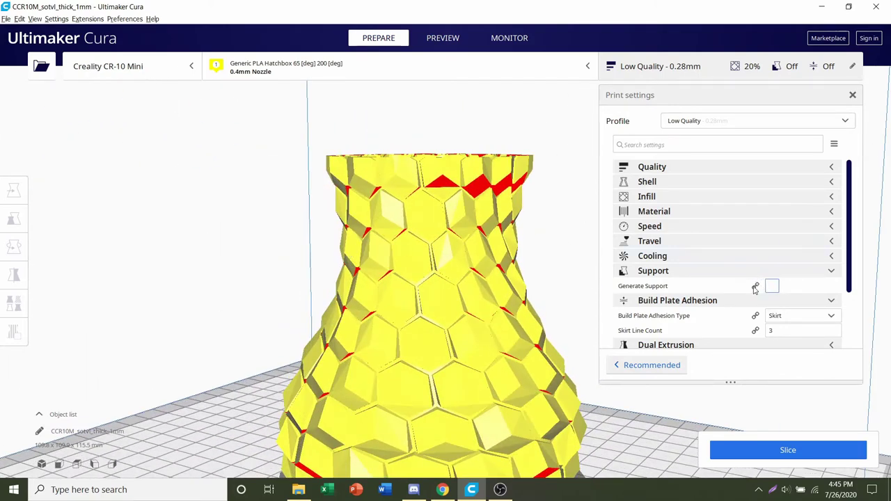
{"action": "left_click", "coordinate": [341, 282]}
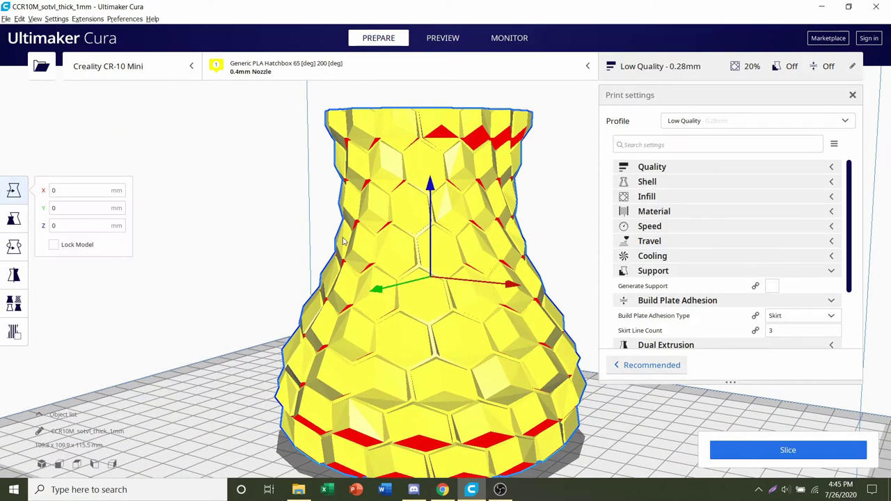
{"action": "right_click_drag", "start_coordinate": [342, 241], "coordinate": [544, 334]}
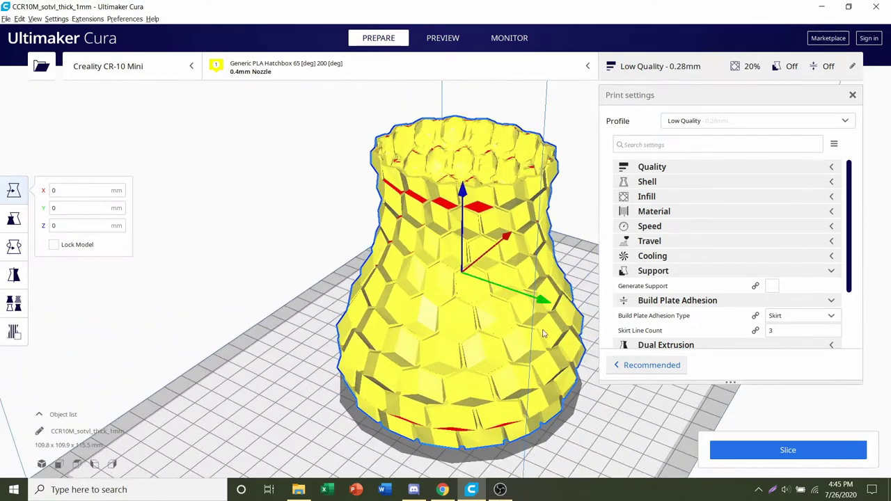
{"action": "scroll", "coordinate": [543, 334], "scroll_direction": "up", "scroll_amount": 10}
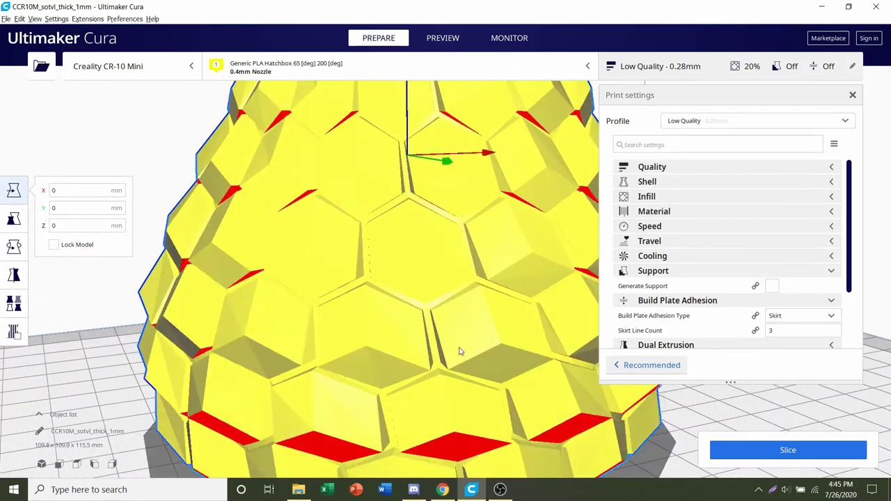
{"action": "right_click_drag", "start_coordinate": [459, 352], "coordinate": [299, 322]}
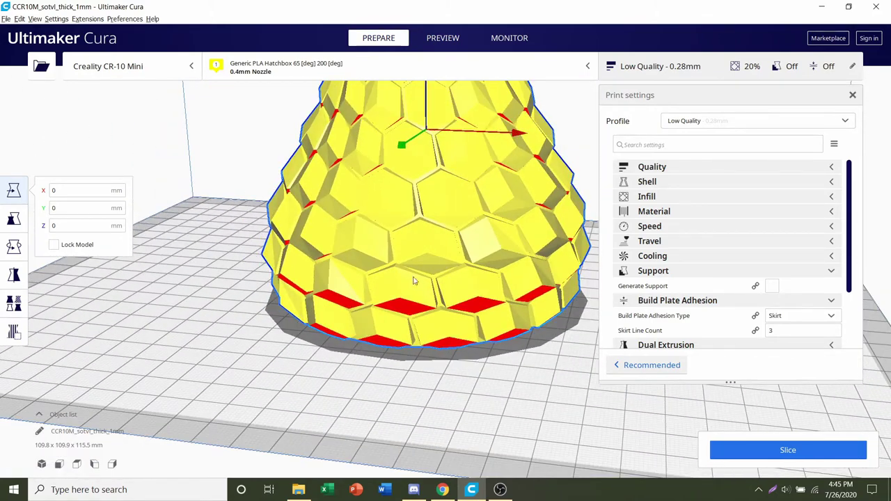
{"action": "left_click", "coordinate": [243, 191]}
{"action": "scroll", "coordinate": [693, 245], "scroll_direction": "down", "scroll_amount": 2}
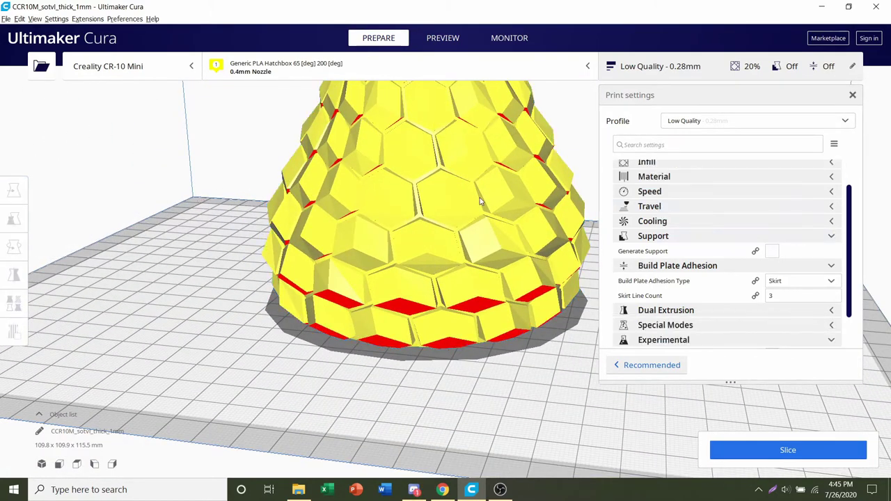
{"action": "right_click_drag", "start_coordinate": [480, 201], "coordinate": [349, 182]}
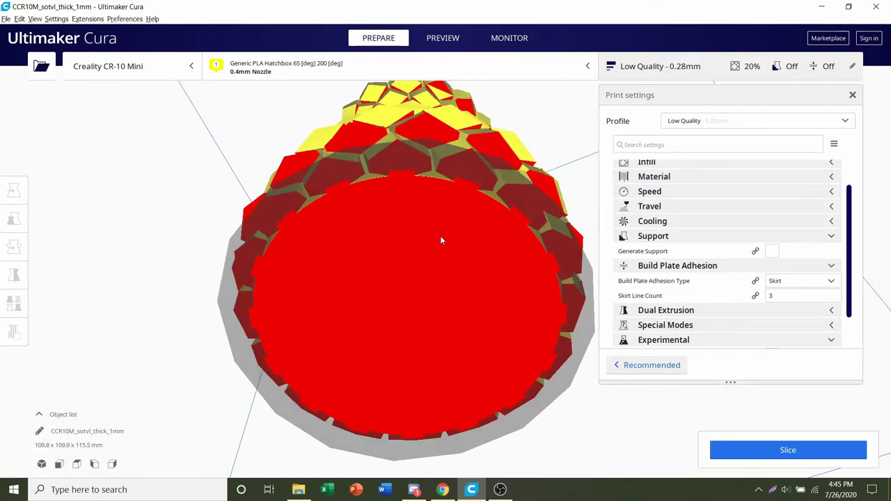
{"action": "right_click_drag", "start_coordinate": [440, 240], "coordinate": [667, 259]}
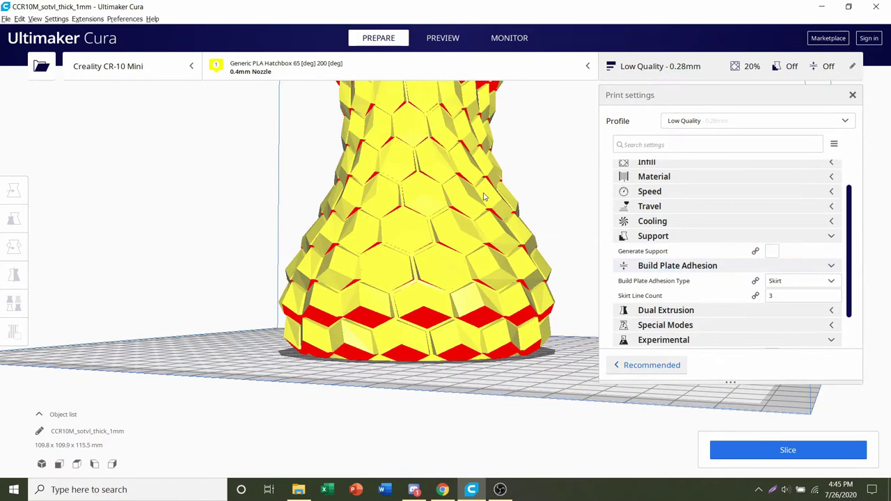
{"action": "right_click_drag", "start_coordinate": [446, 236], "coordinate": [740, 222]}
{"action": "scroll", "coordinate": [742, 225], "scroll_direction": "down", "scroll_amount": 2}
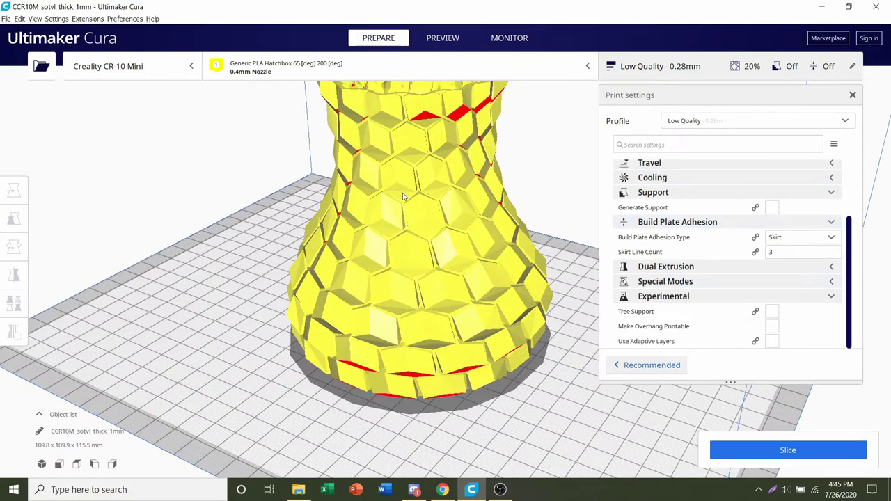
{"action": "scroll", "coordinate": [402, 197], "scroll_direction": "down", "scroll_amount": 4}
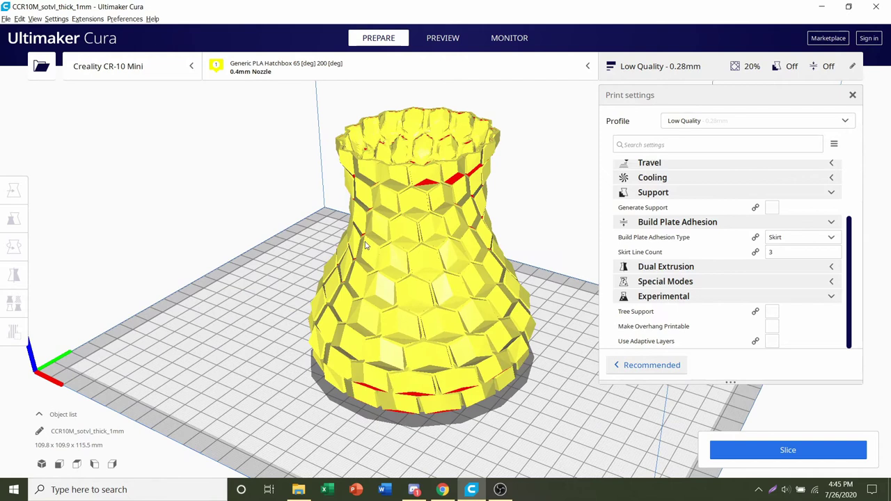
Step: Slice the vase and orbit its layer preview, estimated at 11 hours 34 minutes, 64 g
{"action": "left_click", "coordinate": [743, 449]}
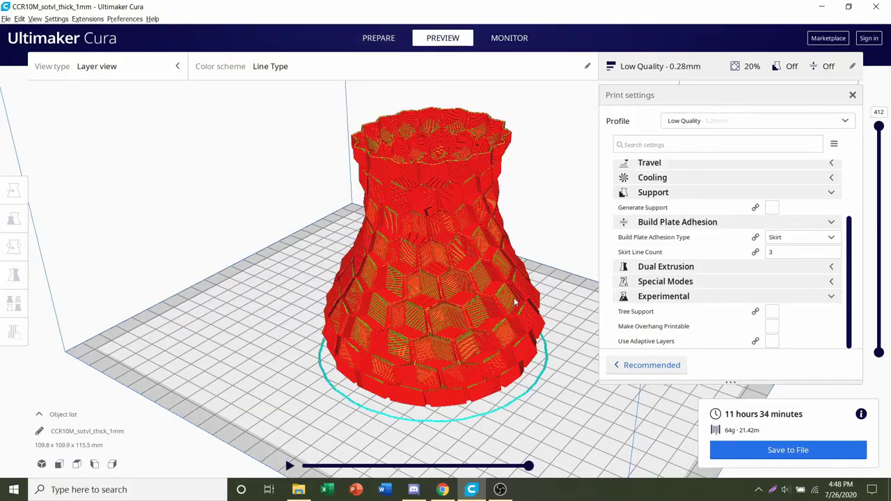
{"action": "right_click_drag", "start_coordinate": [548, 269], "coordinate": [292, 239]}
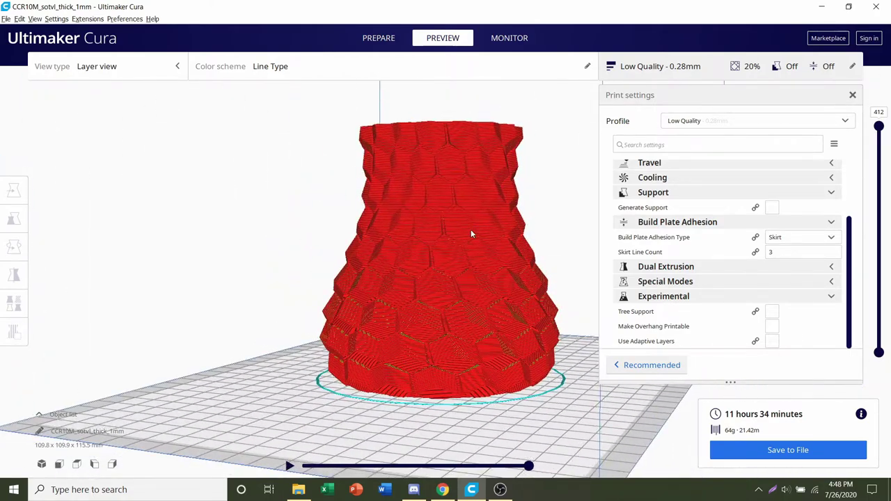
{"action": "right_click_drag", "start_coordinate": [471, 234], "coordinate": [390, 253]}
{"action": "right_click_drag", "start_coordinate": [457, 260], "coordinate": [524, 299]}
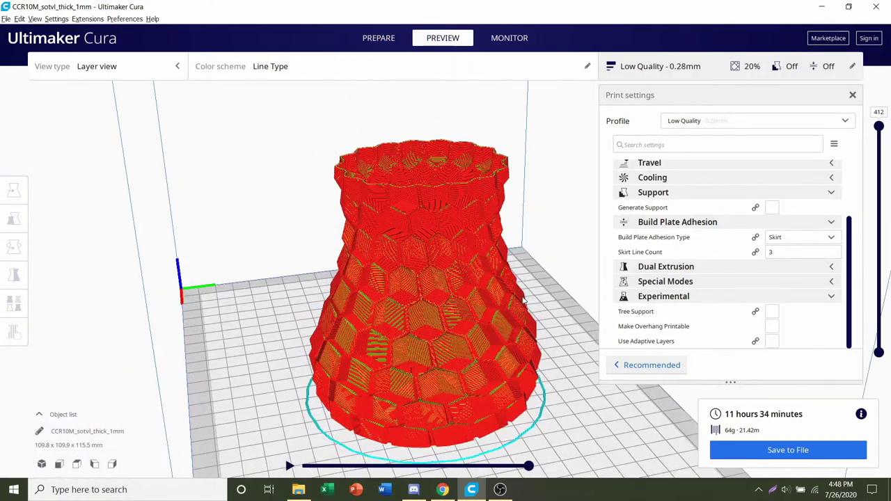